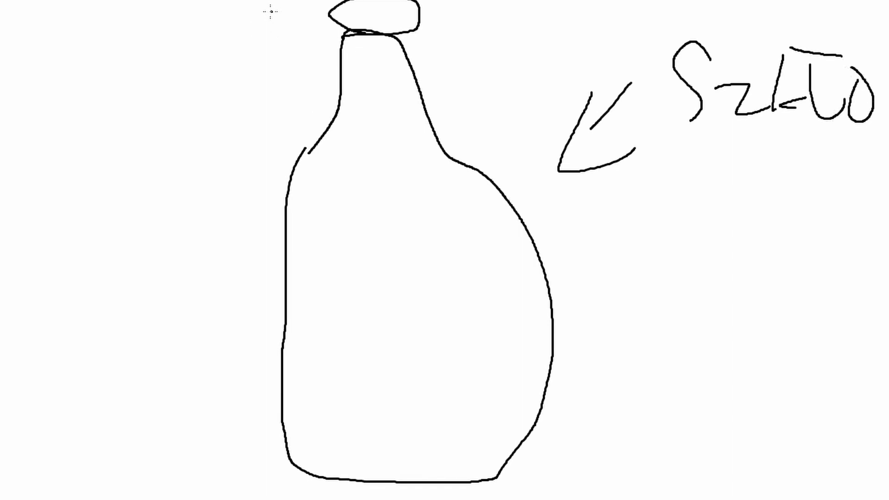
Step: Draw the bottle outline in the planning sketch
{"action": "mouse_move", "coordinate": [316, 492]}
{"action": "left_mouse_down"}
{"action": "mouse_move", "coordinate": [625, 287]}
{"action": "mouse_move", "coordinate": [221, 46]}
{"action": "left_mouse_up"}
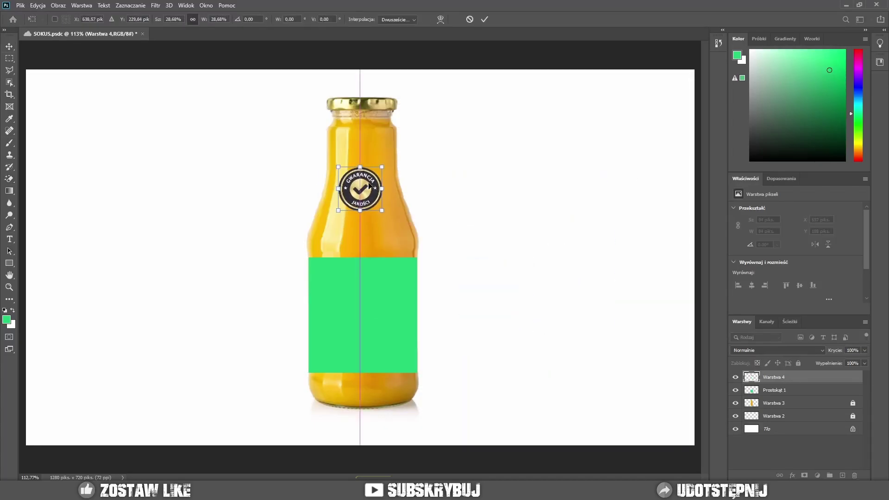
Step: Commit the quality badge's final position and size on the bottle neck
{"action": "left_click_drag", "start_coordinate": [369, 185], "coordinate": [372, 181]}
{"action": "key", "text": "Return"}
{"action": "left_click", "coordinate": [370, 156]}
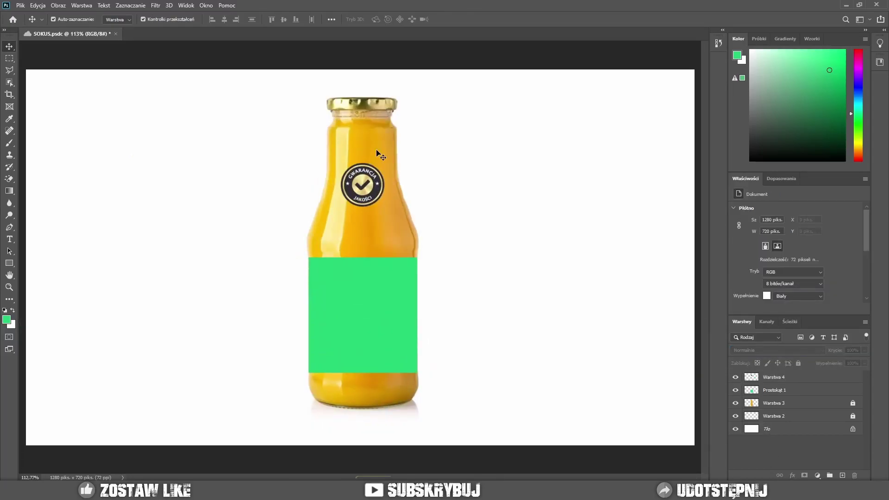
Step: Paste the forest photo clipped into the green rectangle, in Jasność blend mode and blurred
{"action": "scroll", "coordinate": [356, 256], "scroll_direction": "down", "scroll_amount": 1}
{"action": "left_click", "coordinate": [322, 337]}
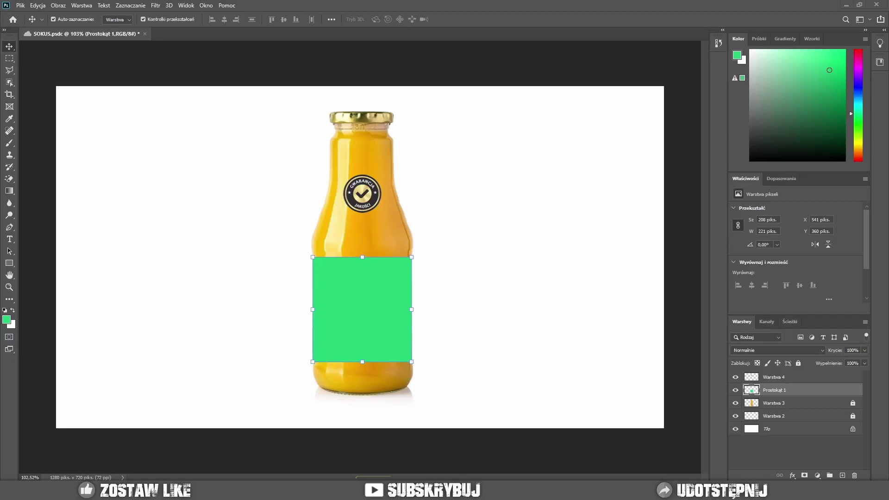
{"action": "key", "text": "ctrl+v"}
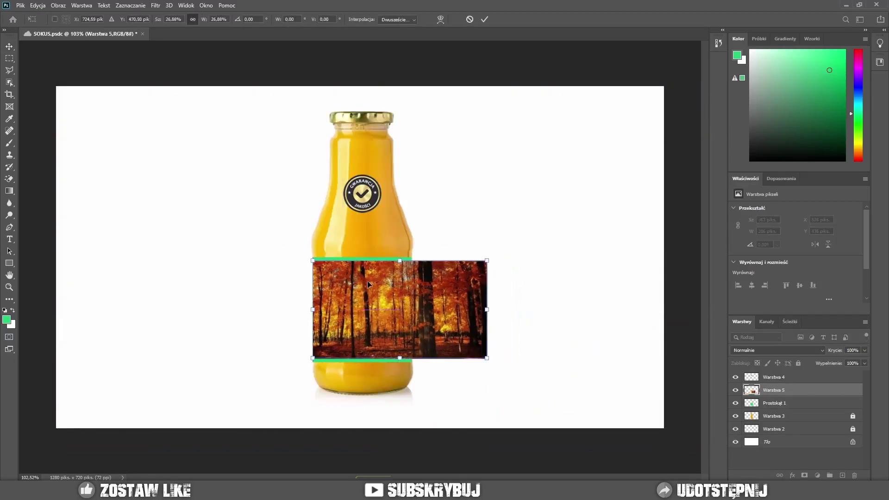
{"action": "key", "text": "ctrl+alt+g"}
{"action": "key", "text": "m"}
{"action": "scroll", "coordinate": [299, 283], "scroll_direction": "up", "scroll_amount": 1}
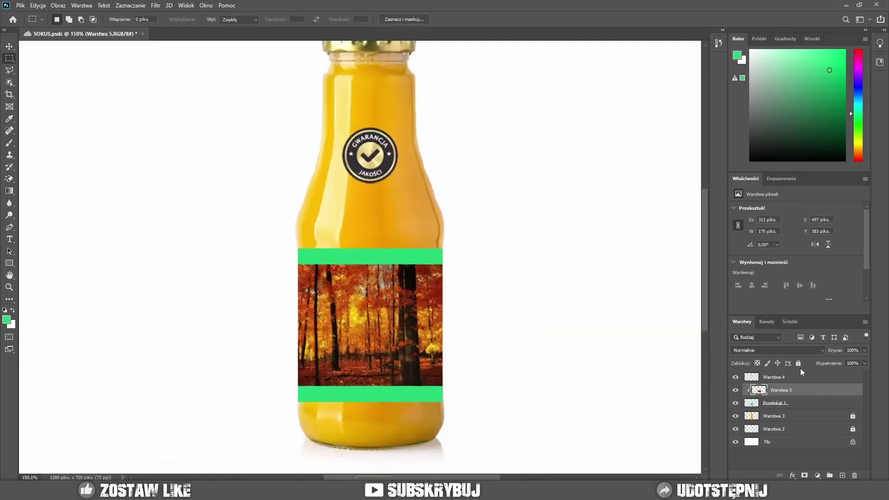
{"action": "key", "text": "shift+minus"}
{"action": "key", "text": "shift+minus"}
{"action": "key", "text": "shift+plus"}
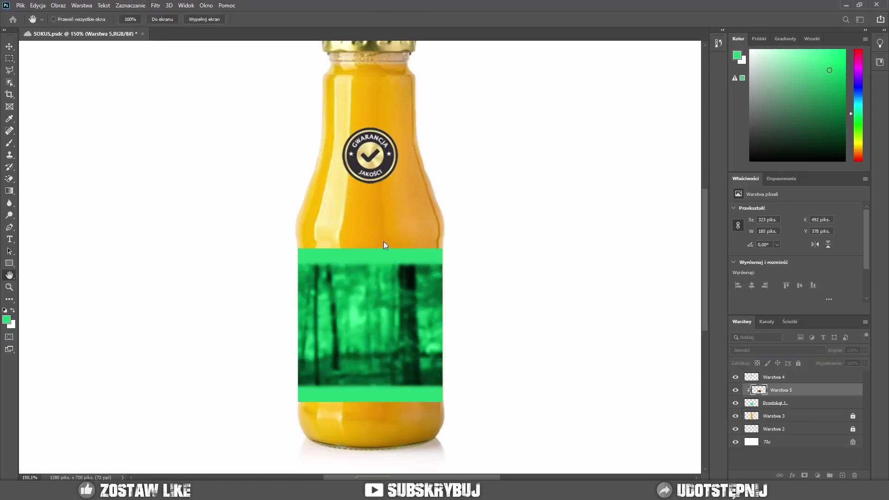
{"action": "scroll", "coordinate": [29, 88], "scroll_direction": "down", "scroll_amount": 1}
Step: Limit the forest photo to a smaller centre copy of the green rectangle
{"action": "key", "text": "v"}
{"action": "key", "text": "ctrl+j"}
{"action": "key", "text": "ctrl+bracketright"}
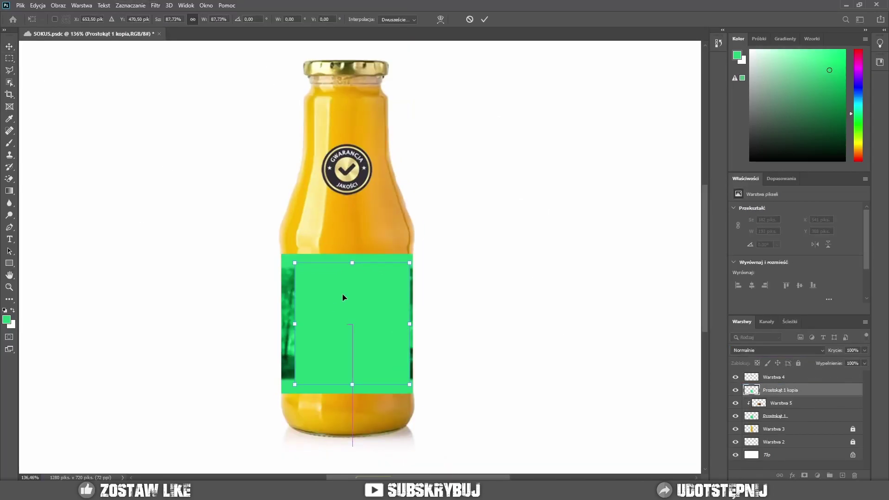
{"action": "key", "text": "ctrl+bracketleft"}
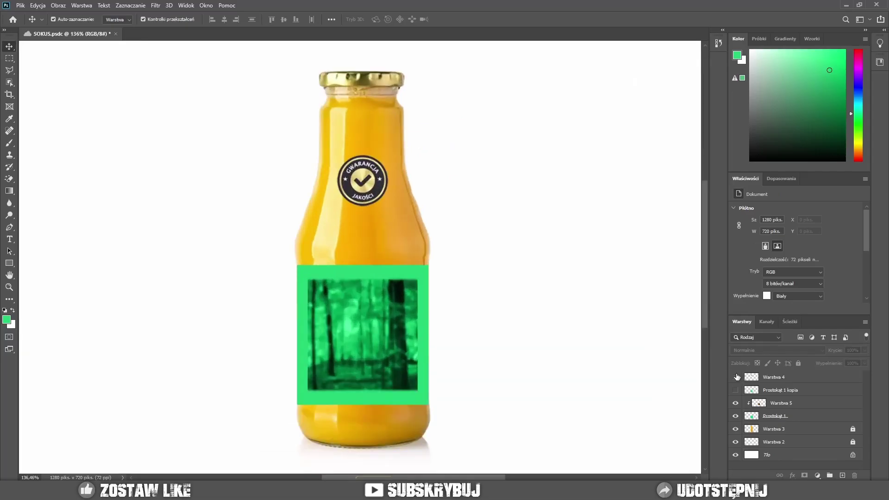
{"action": "key", "text": "ctrl+0"}
{"action": "scroll", "coordinate": [354, 254], "scroll_direction": "up", "scroll_amount": 2}
Step: Add the 'Gorgol' text layer and begin a second text layer for the product description
{"action": "key", "text": "t"}
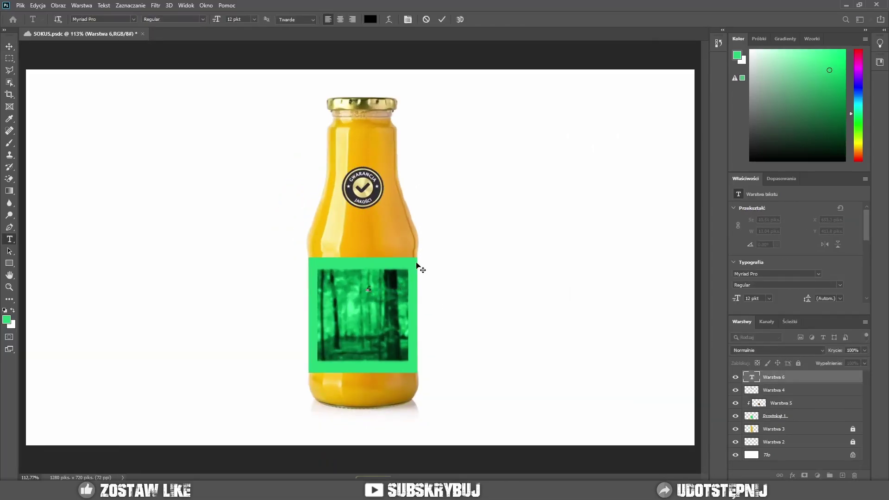
{"action": "left_click", "coordinate": [437, 276]}
{"action": "type", "text": "Gorgol"}
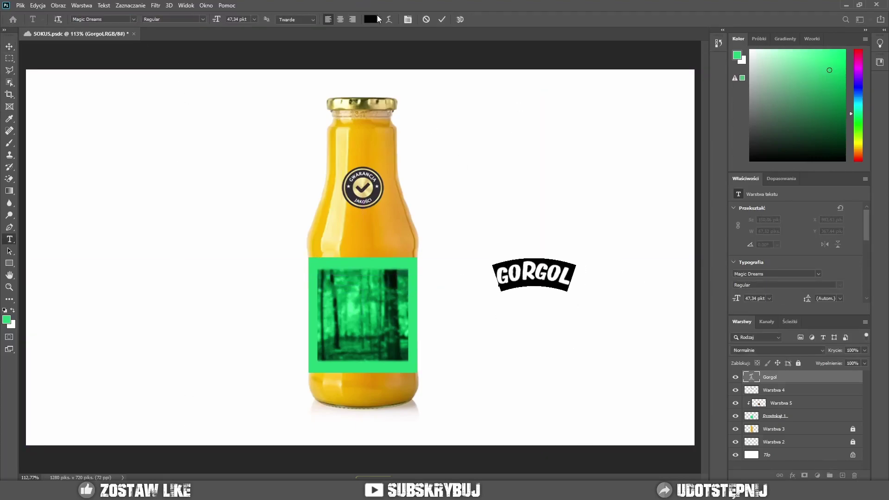
{"action": "key", "text": "t"}
{"action": "left_click", "coordinate": [487, 308]}
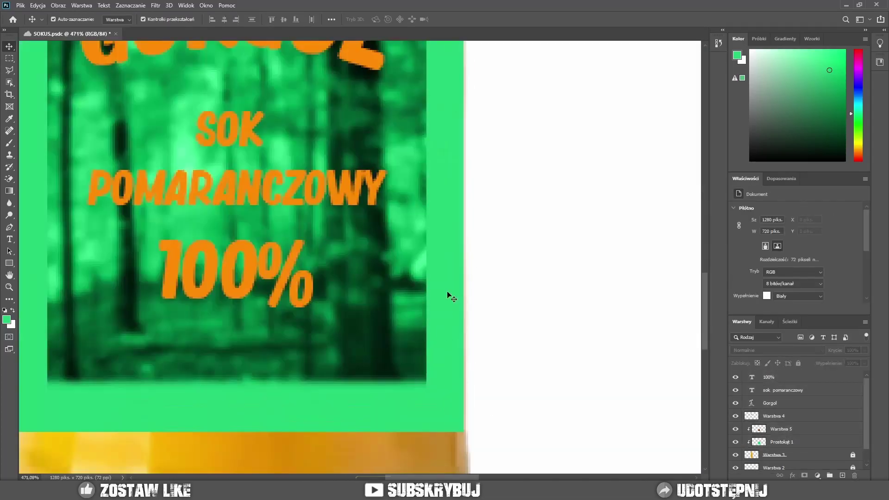
Step: Fit the bottle in view and shrink the duplicated pill to sit behind SOK
{"action": "key", "text": "ctrl+0"}
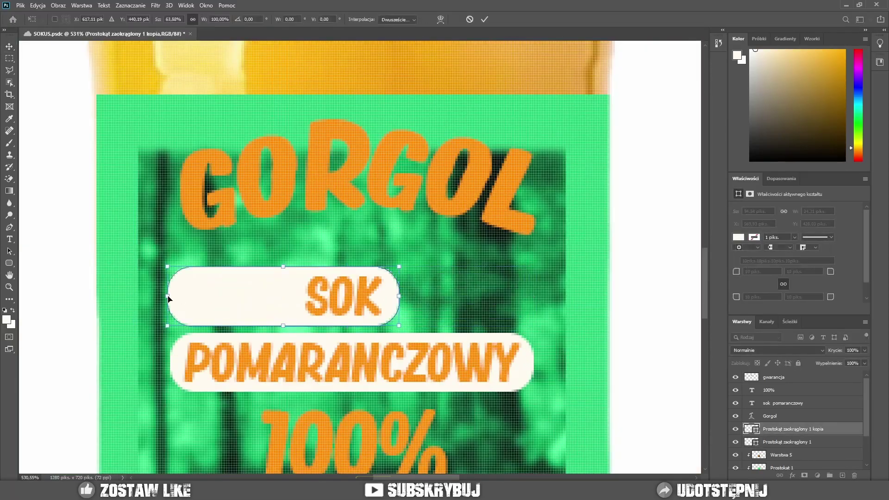
{"action": "left_click_drag", "start_coordinate": [169, 298], "coordinate": [294, 297]}
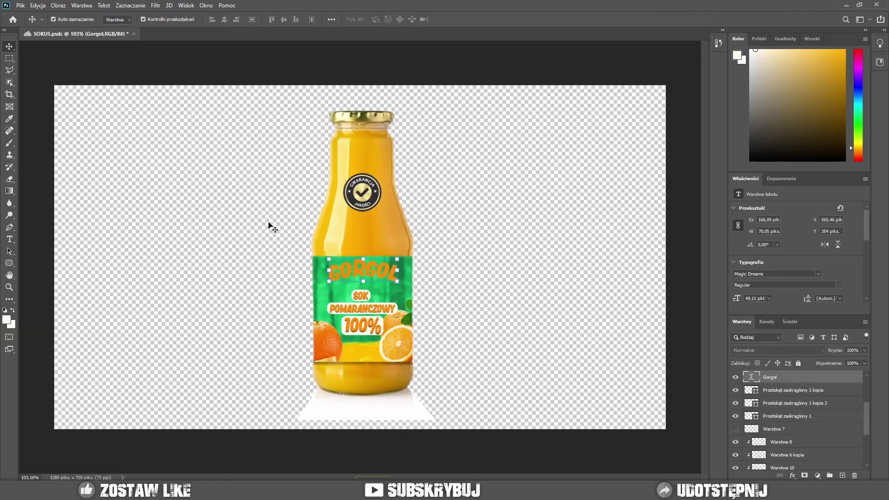
Step: Pick a tool from the toolbar and pan the view up and right across the label
{"action": "left_click", "coordinate": [9, 264]}
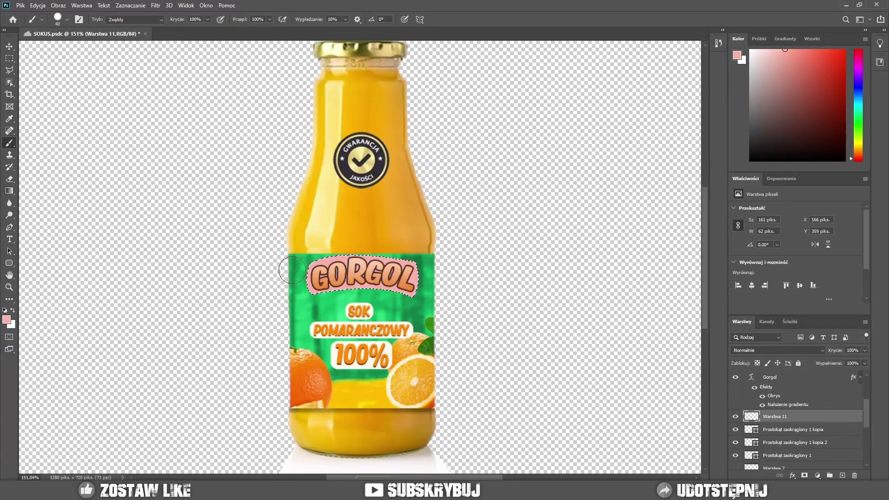
{"action": "scroll", "coordinate": [306, 318], "scroll_direction": "up", "scroll_amount": 2}
{"action": "scroll", "coordinate": [321, 249], "scroll_direction": "right", "scroll_amount": 2}
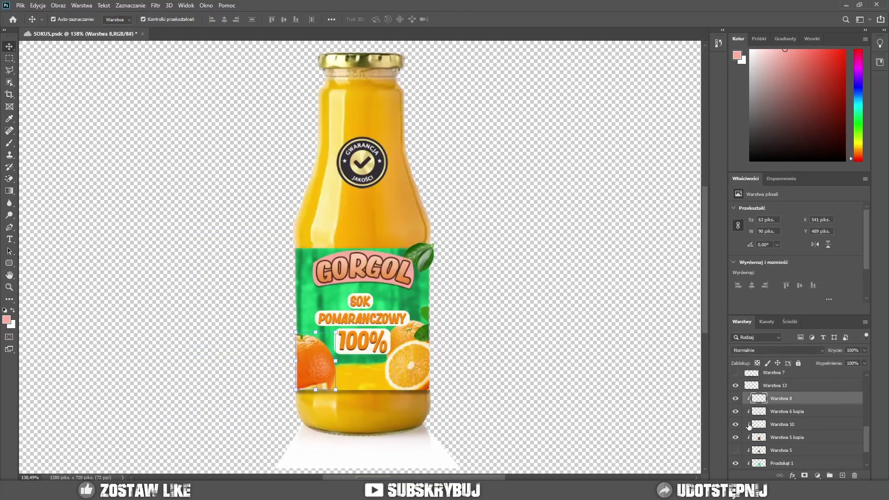
Step: Make layer p2 fully opaque, clip leaf Warstwa 13 to the label, and reorder the leaf layers
{"action": "left_click", "coordinate": [775, 399]}
{"action": "key", "text": "0"}
{"action": "left_click", "coordinate": [774, 385]}
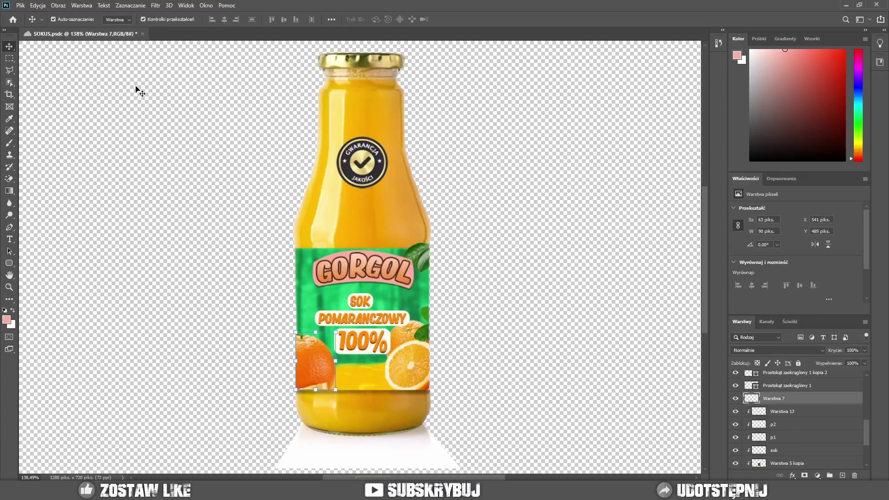
{"action": "key", "text": "ctrl+alt+g"}
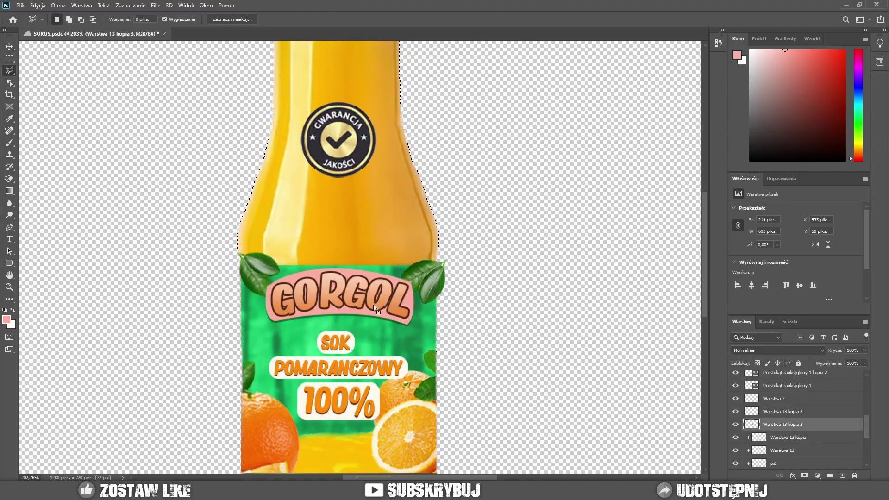
{"action": "key", "text": "ctrl+0"}
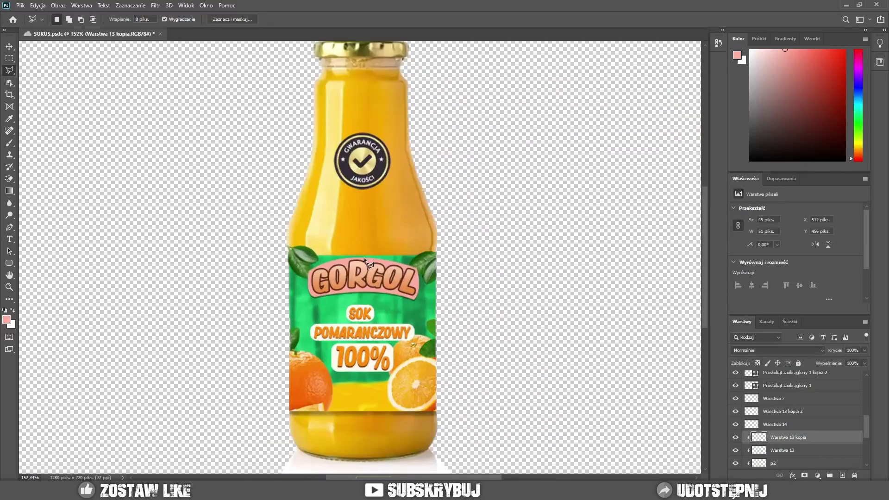
{"action": "left_click_drag", "start_coordinate": [760, 445], "coordinate": [796, 371]}
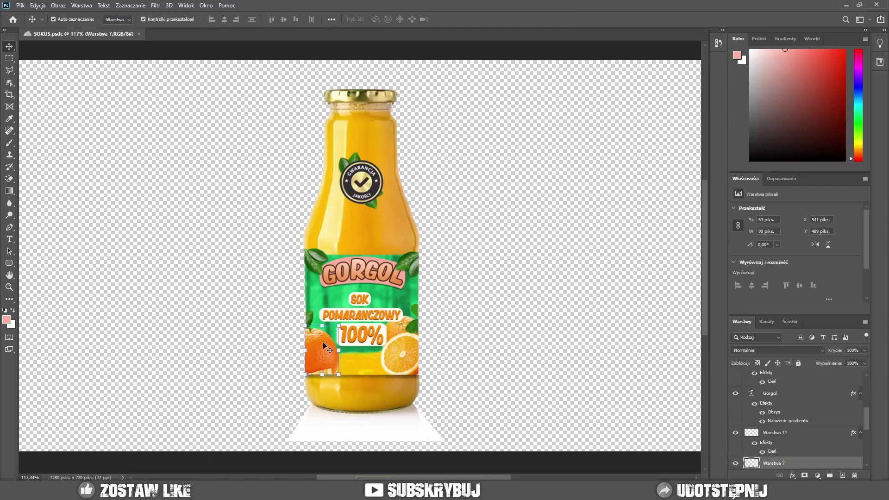
Step: Select the duplicated orange to reposition it along the label bottom
{"action": "left_click", "coordinate": [370, 376]}
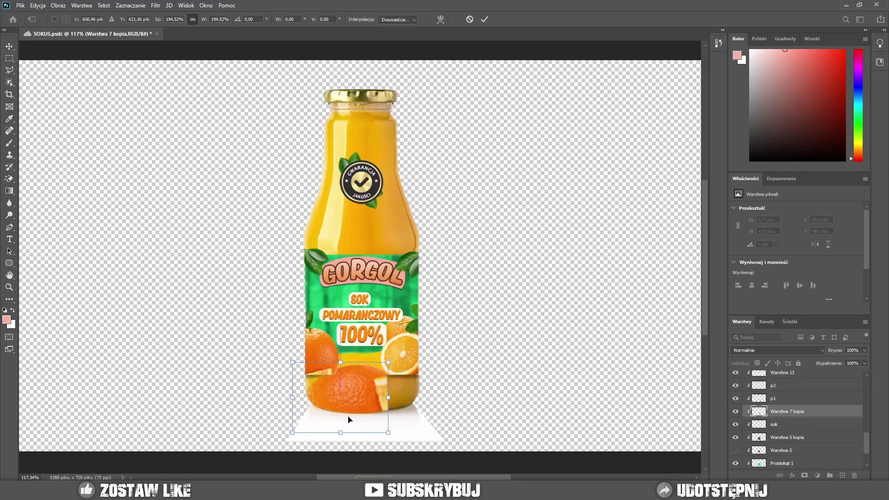